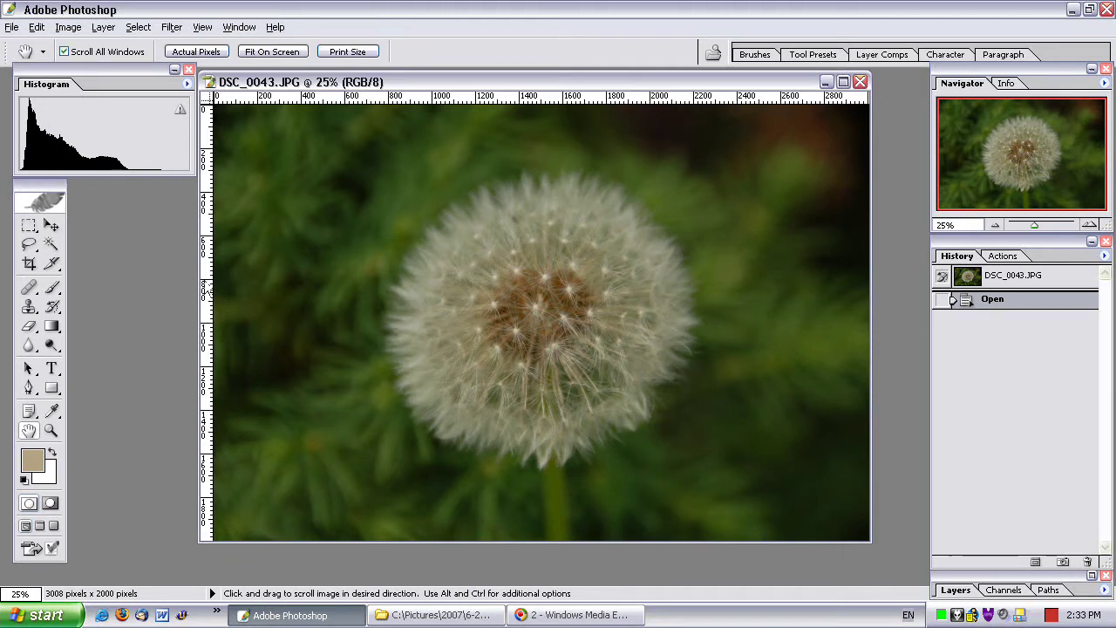
Step: Apply Image > Adjustments > Auto Contrast to the dandelion photo
drag(352, 83, 365, 81)
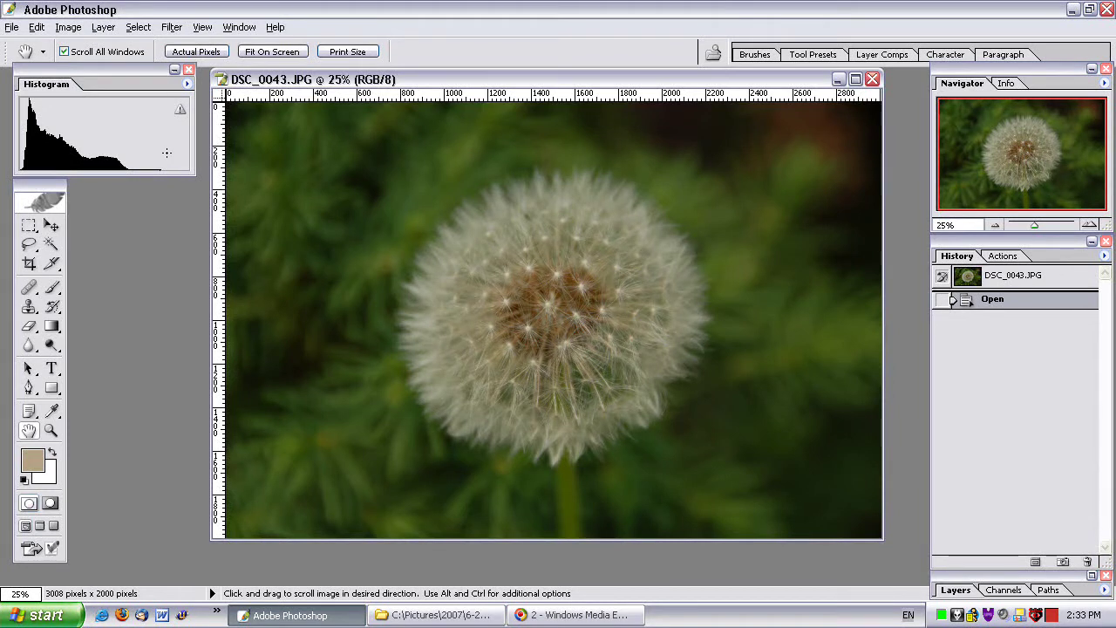
click(68, 27)
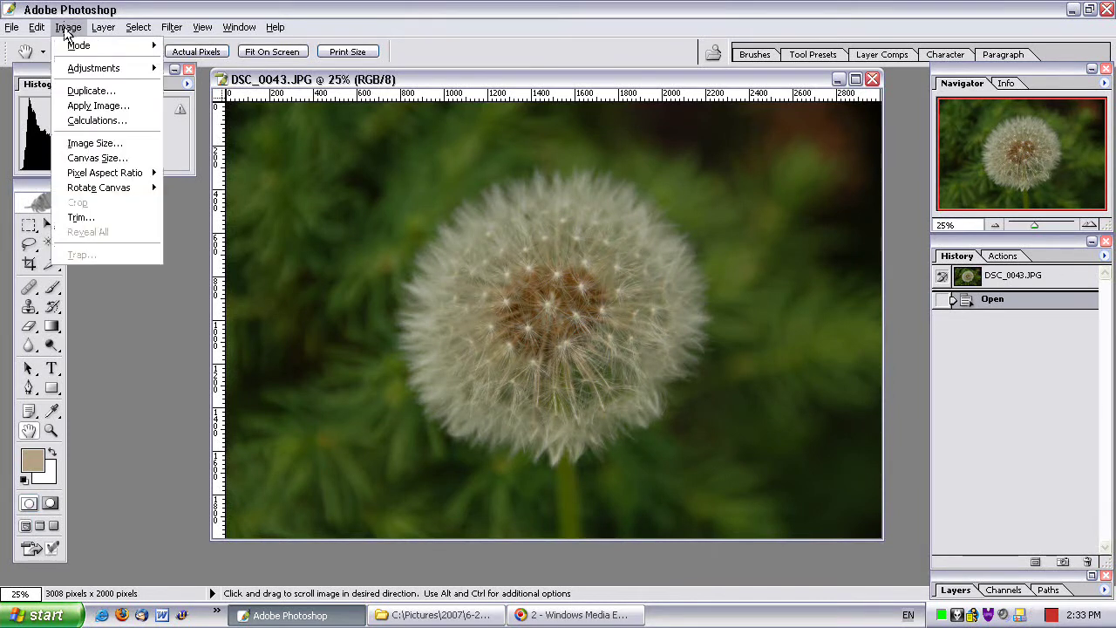
mouse_move(120, 74)
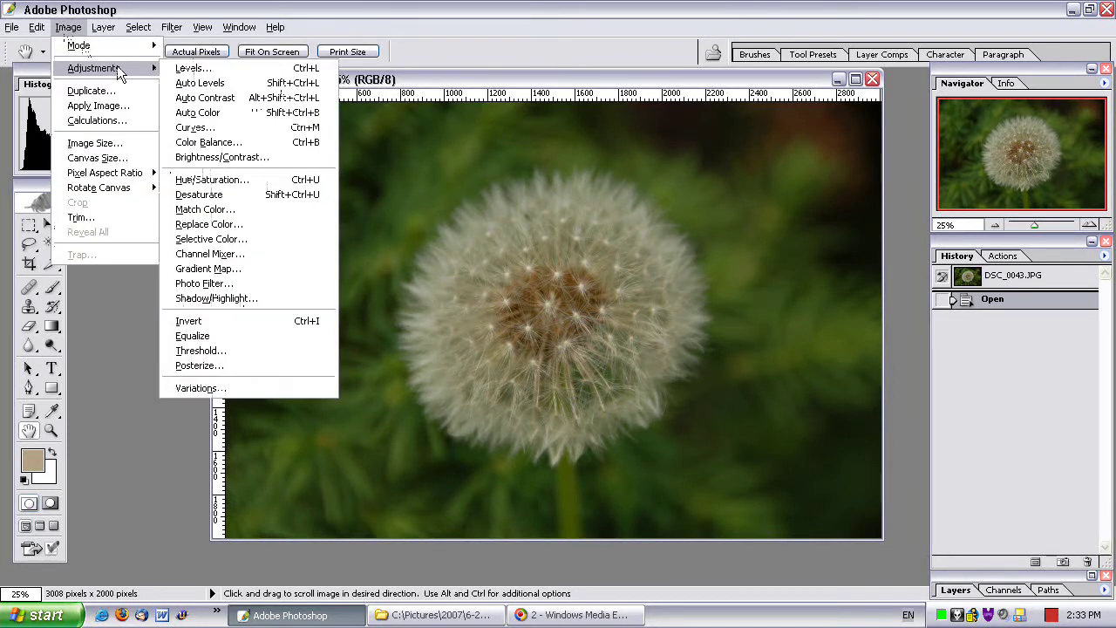
click(209, 98)
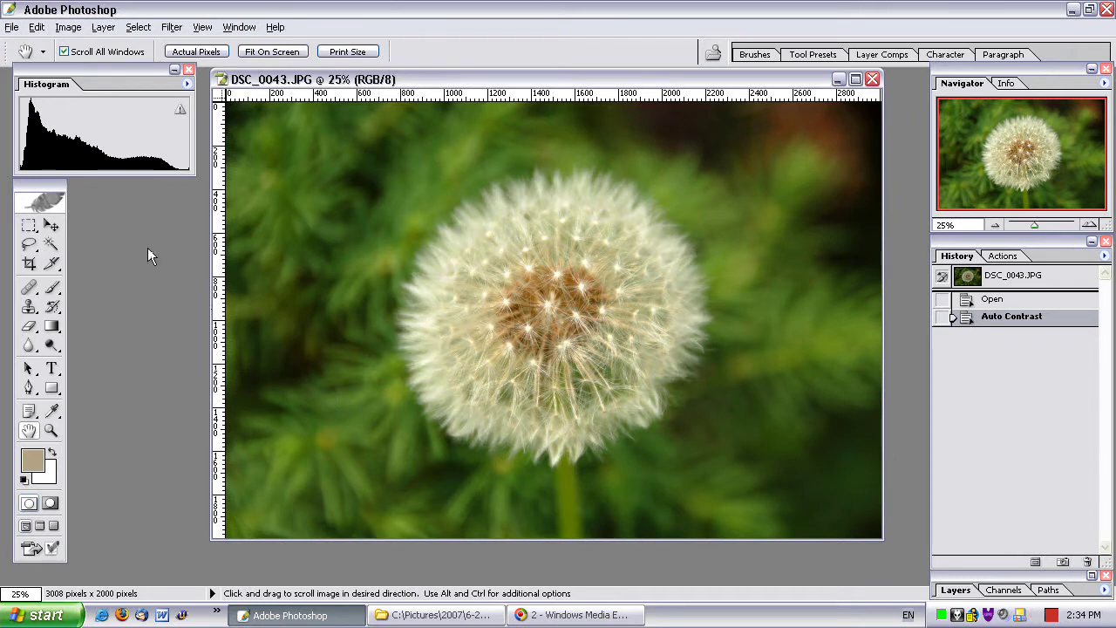
Step: Try the Elliptical Marquee, then settle on the plain Lasso Tool for freehand selection
click(29, 225)
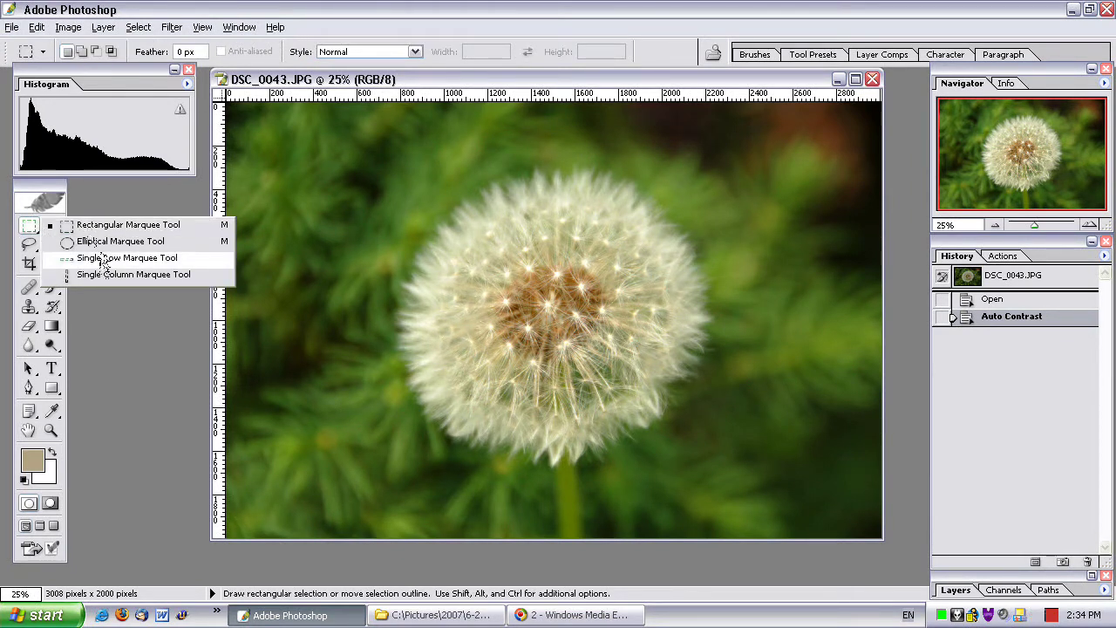
click(51, 245)
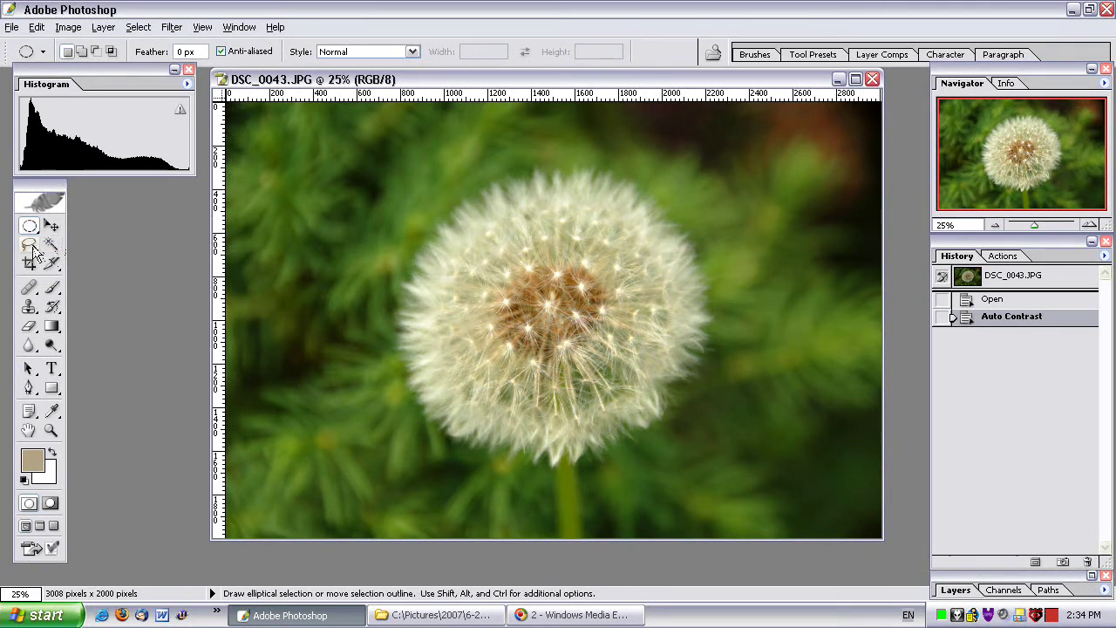
click(29, 245)
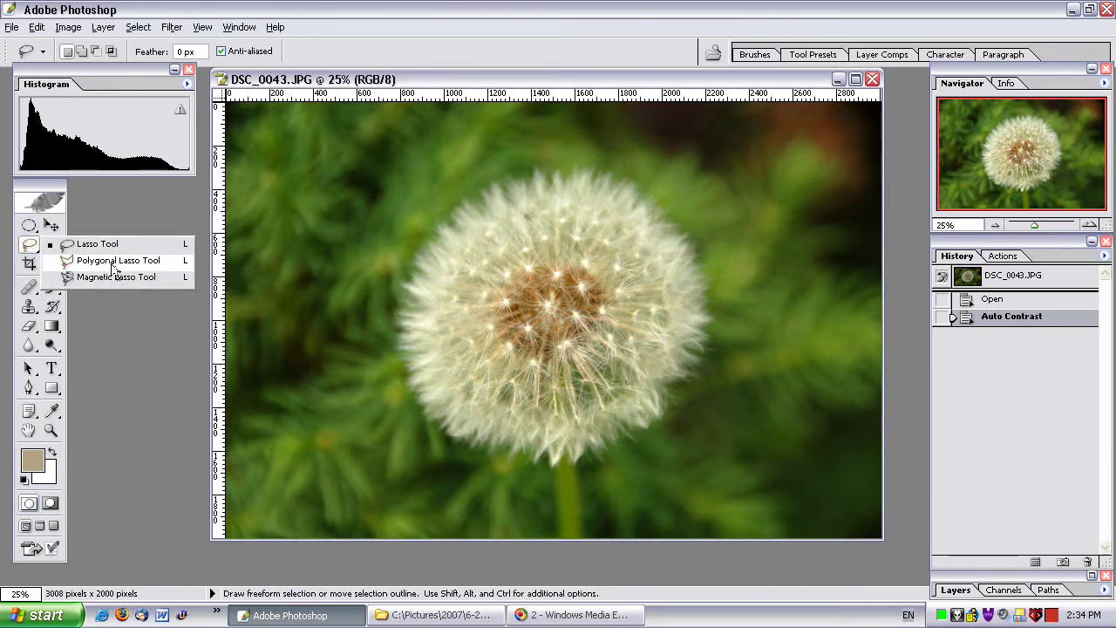
click(49, 260)
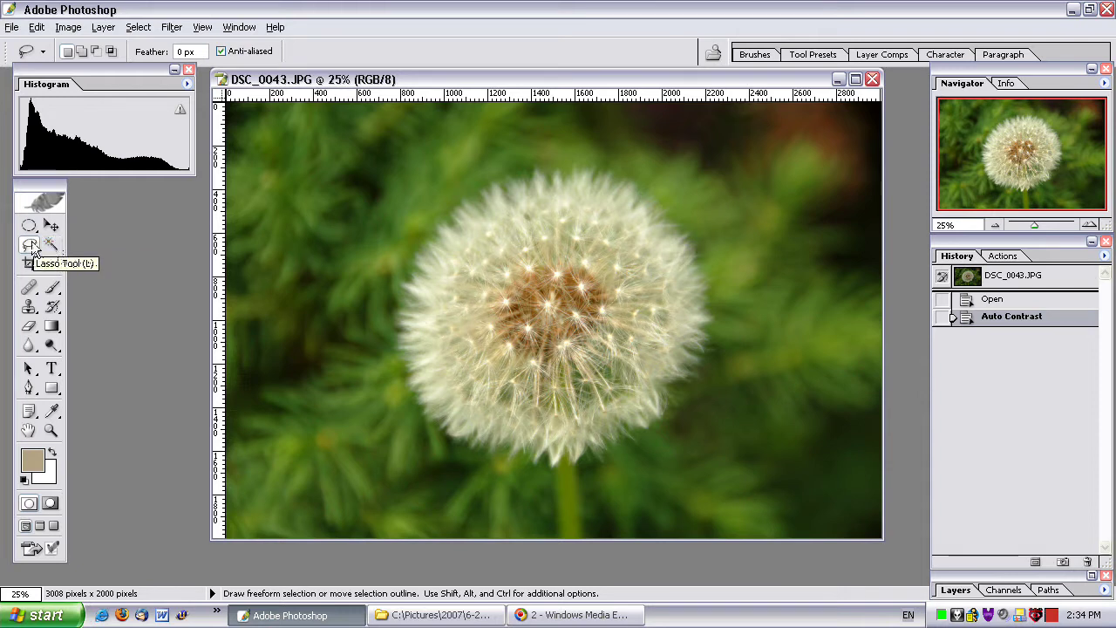
click(32, 247)
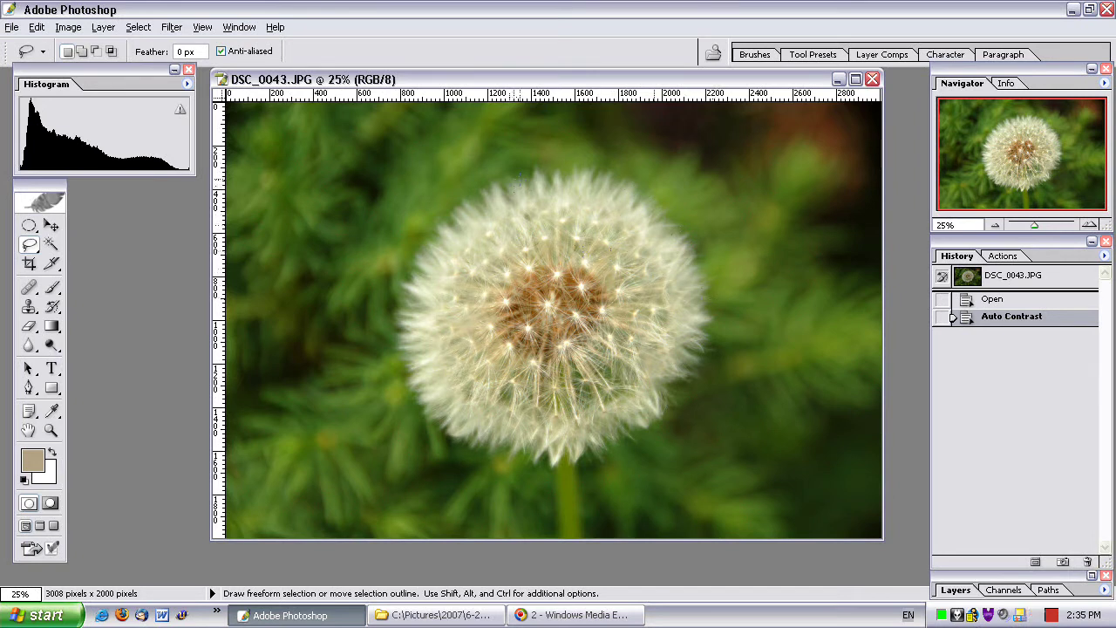
Step: Trace a Lasso outline around the dandelion head's edge and close it into a selection
mouse_move(593, 172)
mouse_down()
mouse_move(694, 231)
mouse_move(705, 260)
mouse_move(708, 341)
mouse_move(662, 417)
mouse_move(664, 406)
mouse_move(572, 460)
mouse_move(471, 447)
mouse_move(424, 408)
mouse_move(405, 339)
mouse_up()
mouse_move(411, 285)
mouse_down()
mouse_move(426, 247)
mouse_move(462, 213)
mouse_up()
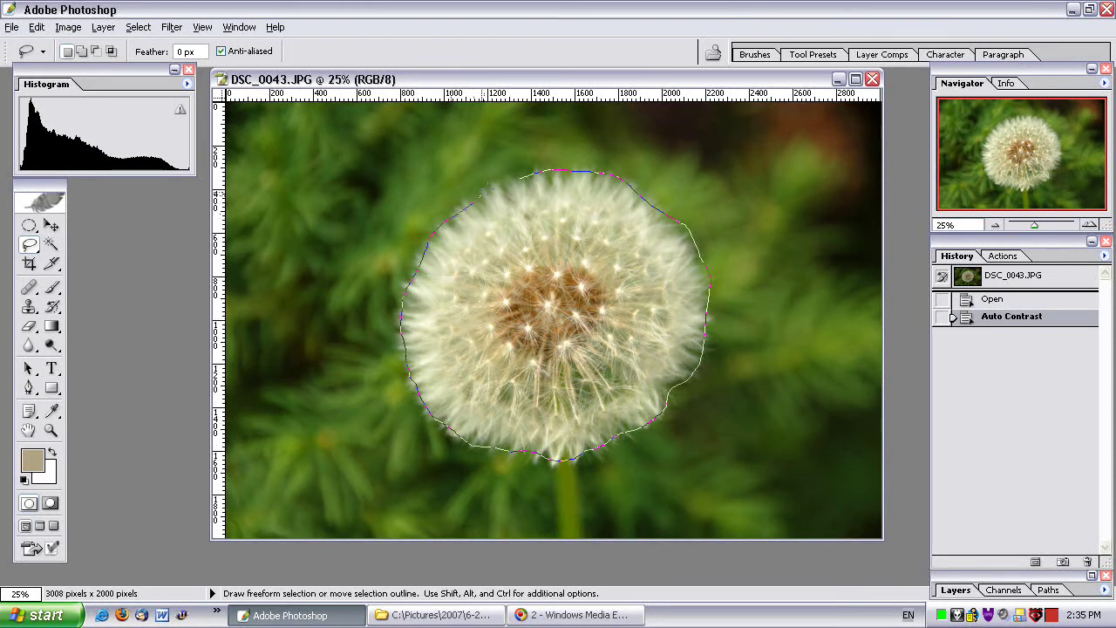
drag(499, 181, 531, 186)
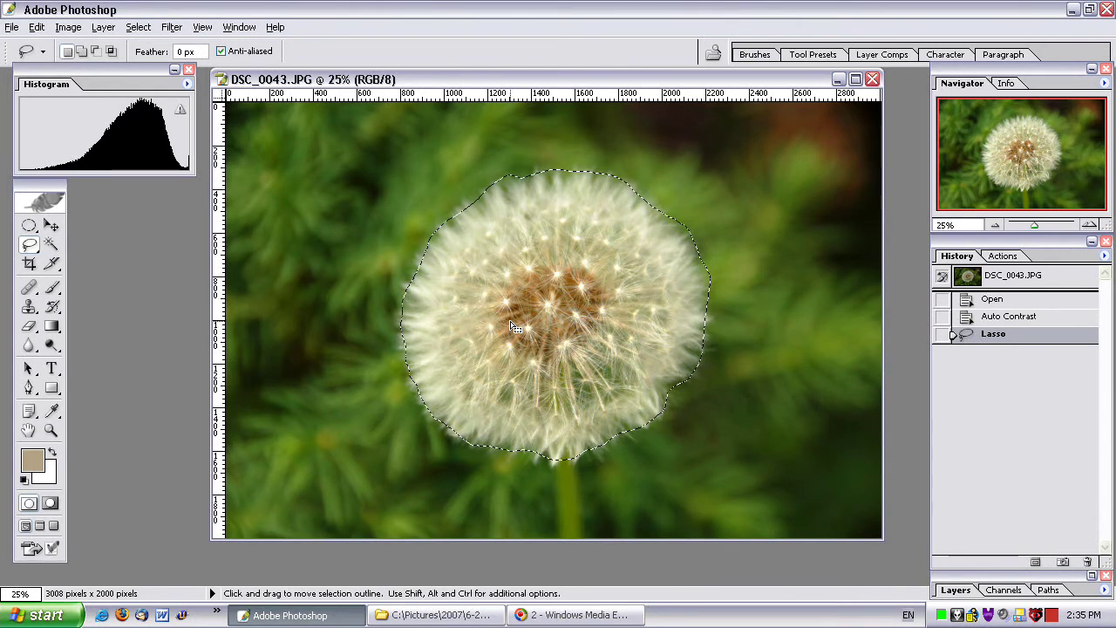
Step: Invert the lasso selection onto the background and darken it with a downward Curves adjustment
click(138, 27)
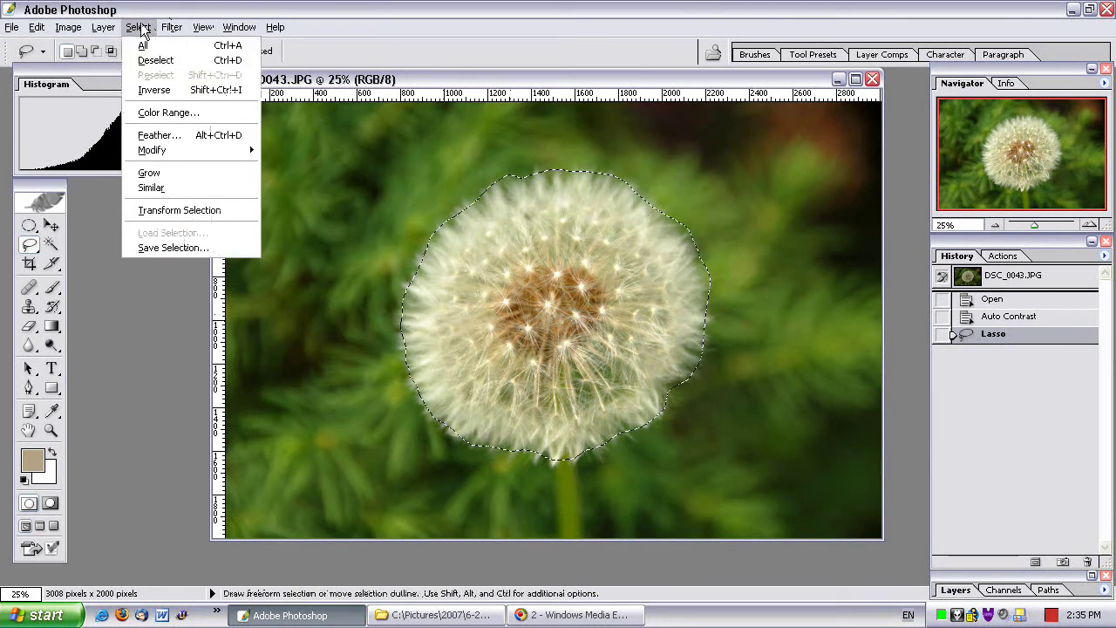
click(156, 89)
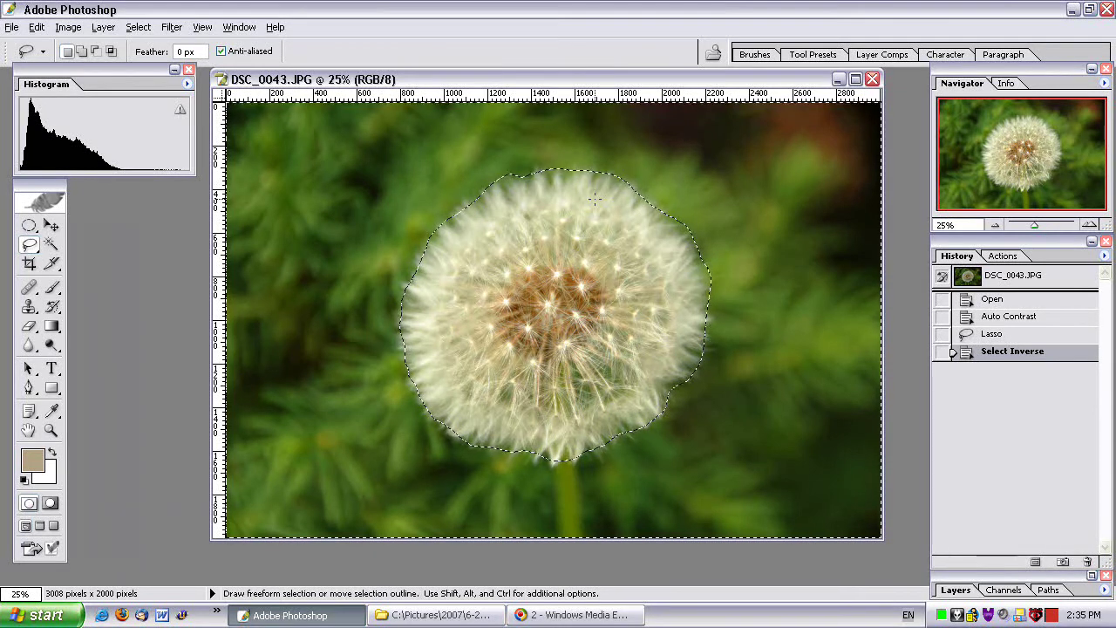
click(74, 27)
mouse_move(96, 68)
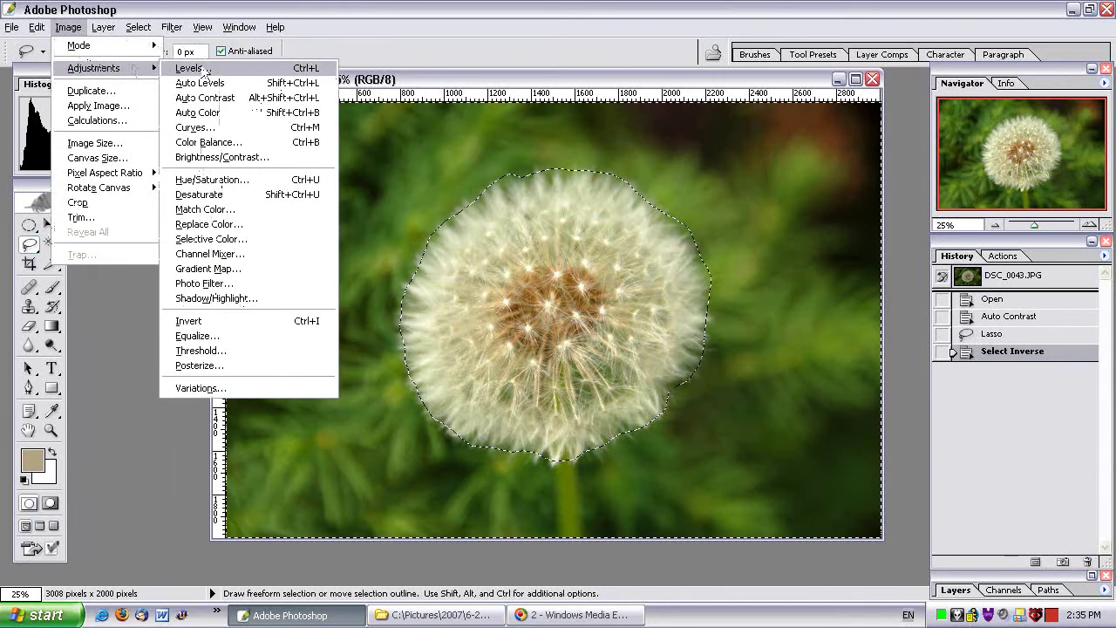
click(218, 127)
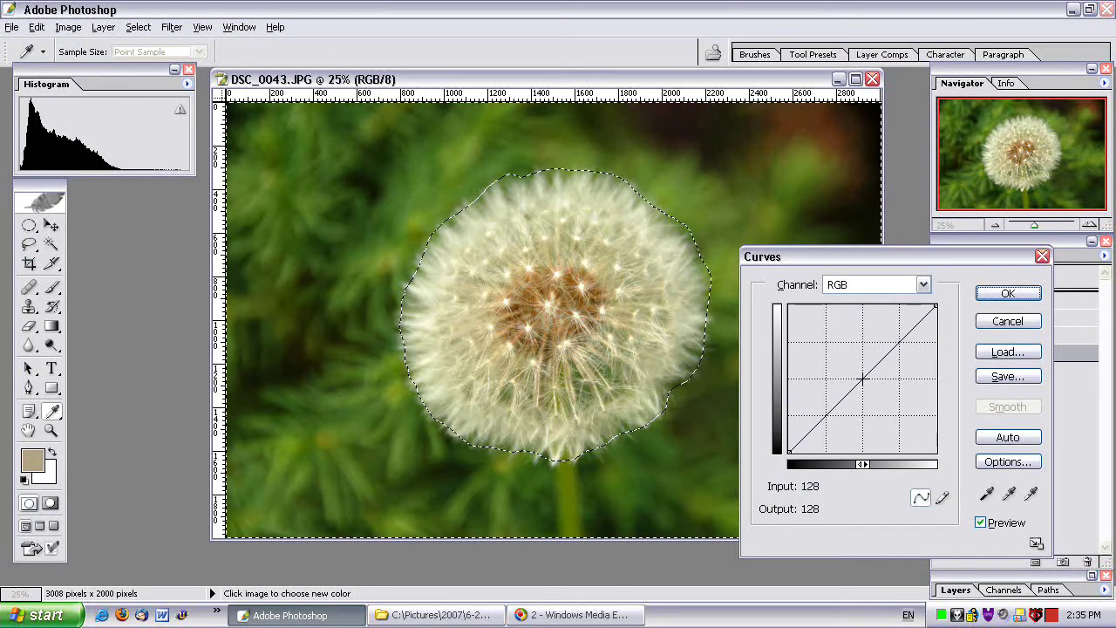
drag(863, 379, 878, 391)
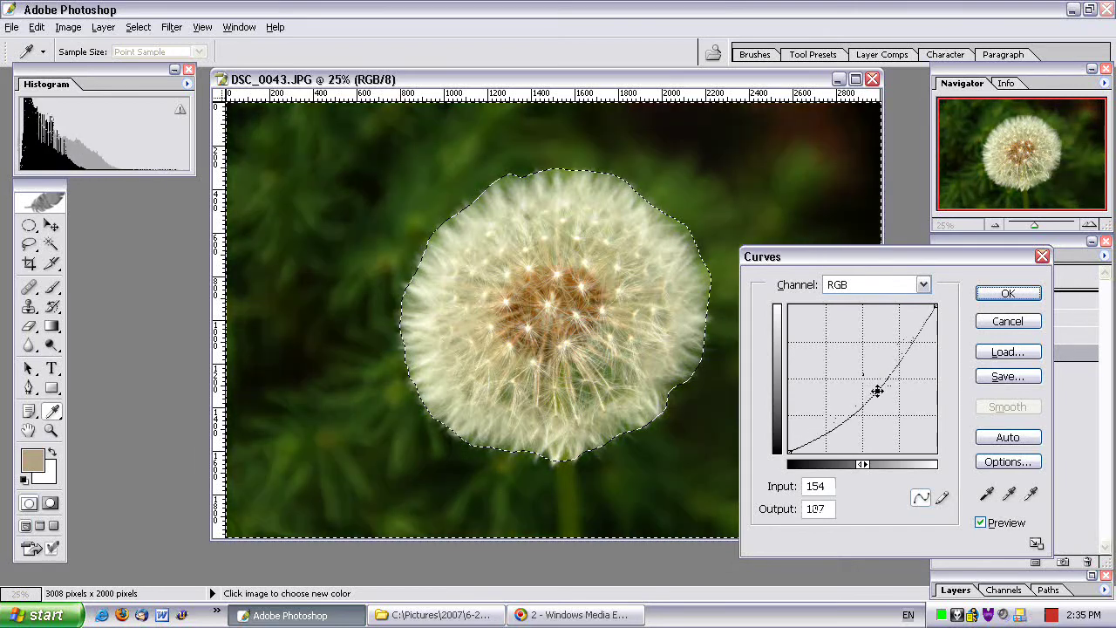
click(995, 295)
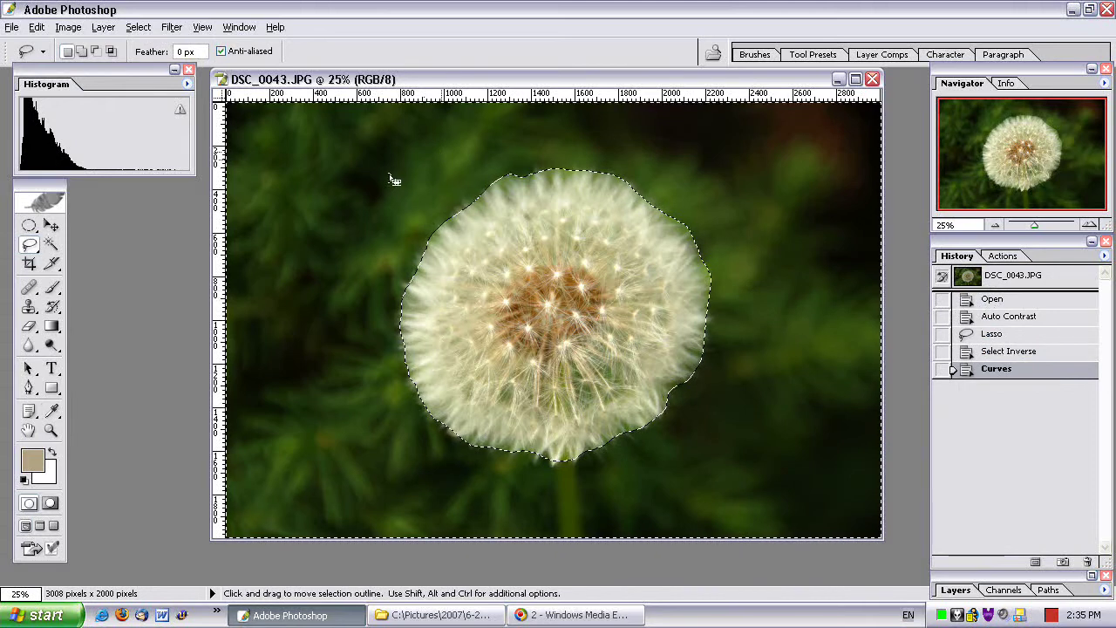
click(138, 28)
Step: Deselect, then zoom to 50% to inspect the dandelion's left edge and zoom back out
click(151, 58)
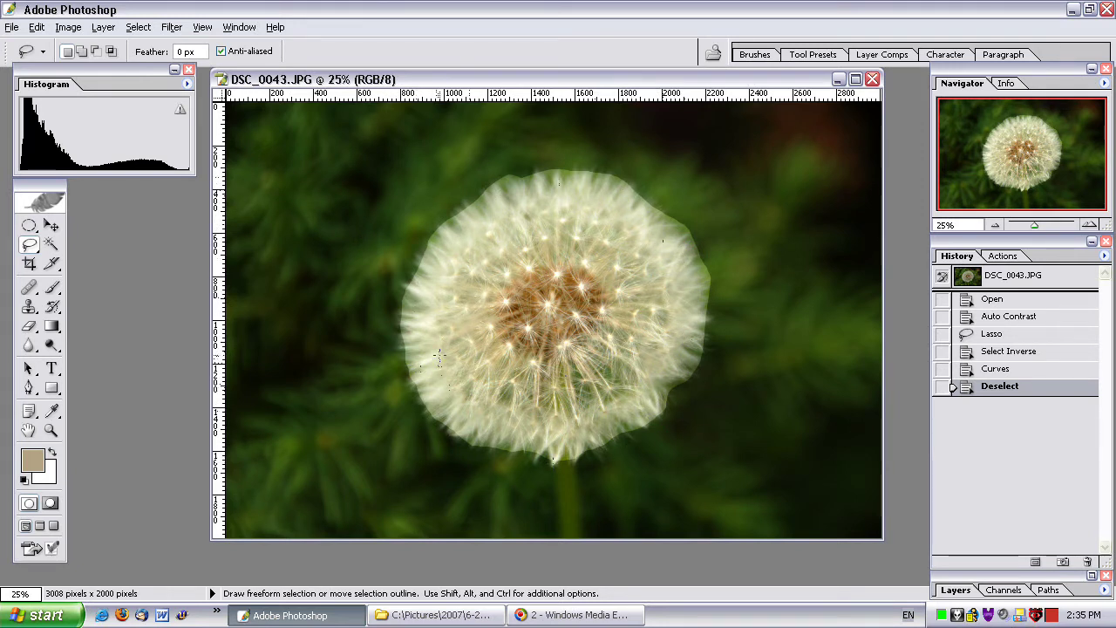
click(1089, 225)
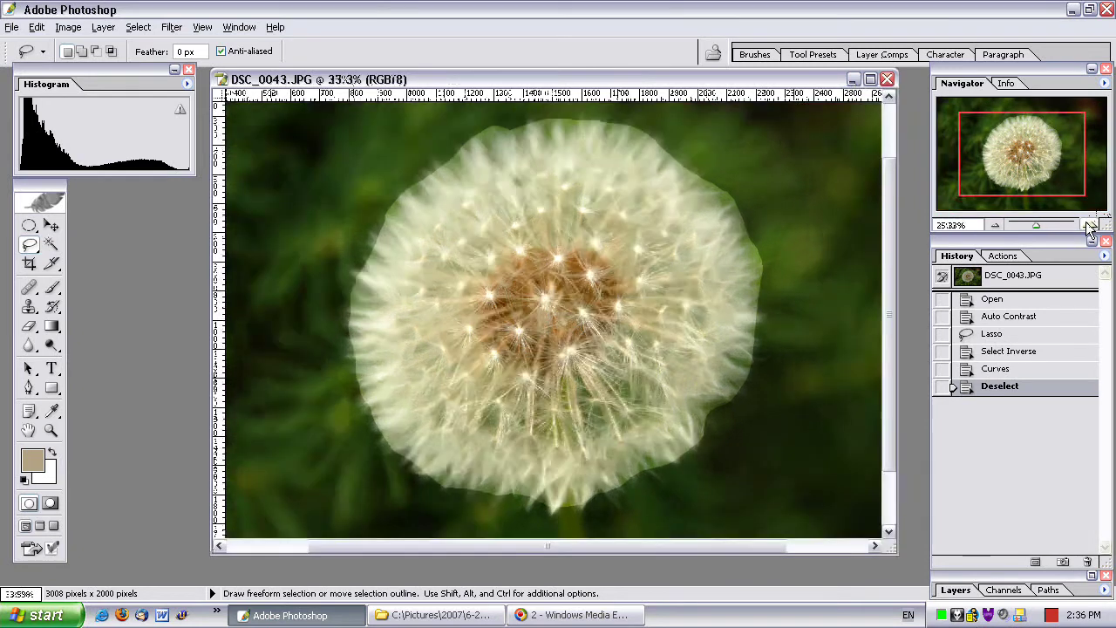
click(1089, 225)
click(28, 430)
drag(394, 360, 635, 459)
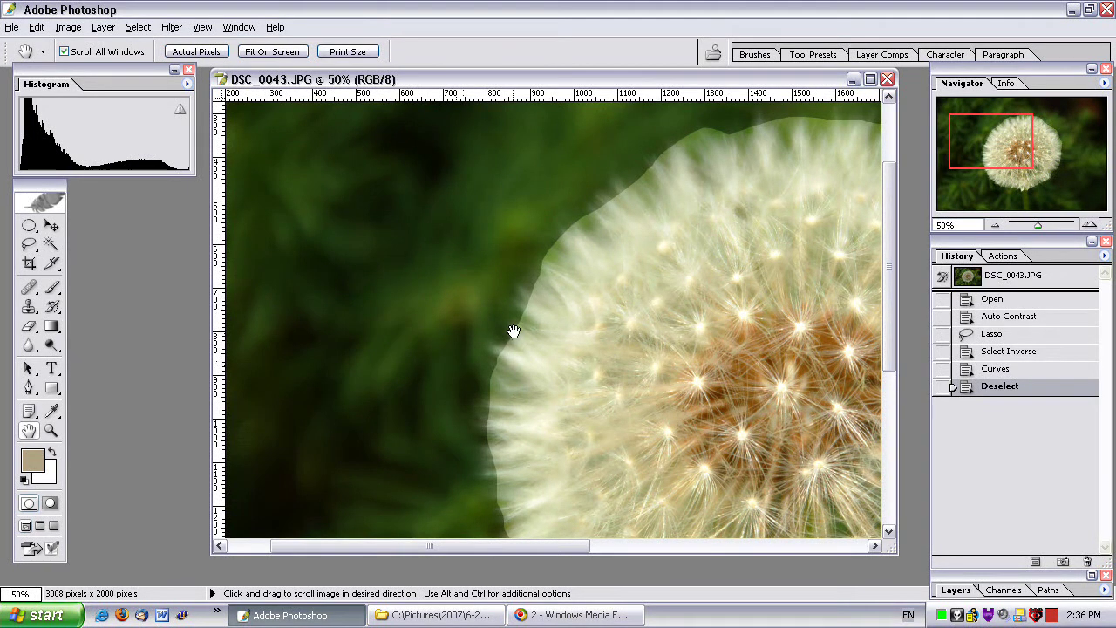
click(996, 225)
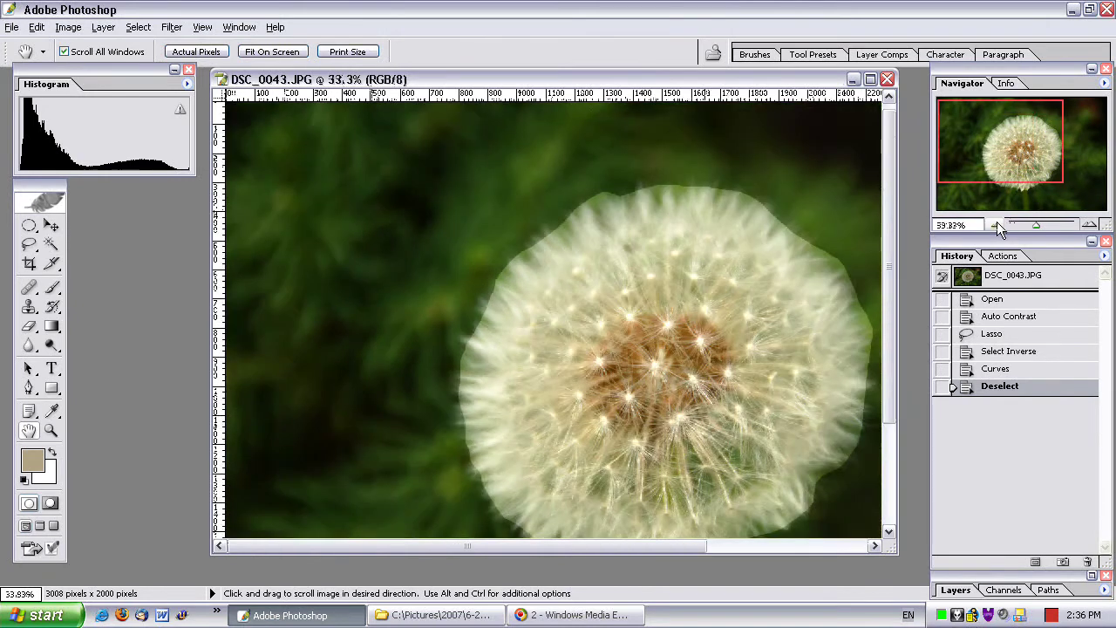
click(997, 223)
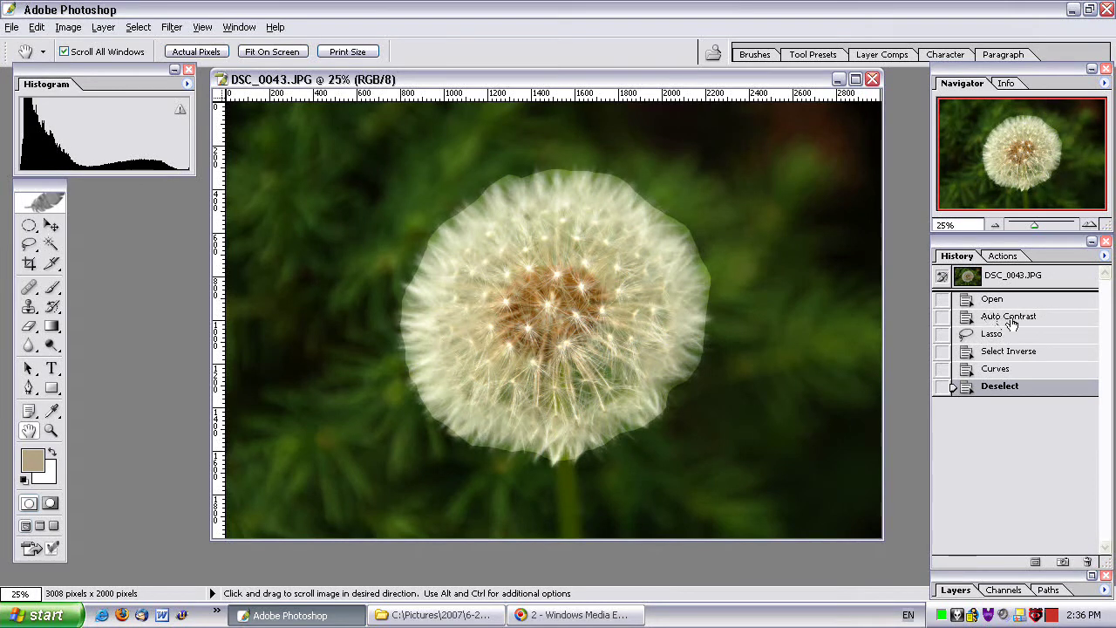
Step: Revert history to the Auto Contrast state and enter Quick Mask mode
click(1011, 318)
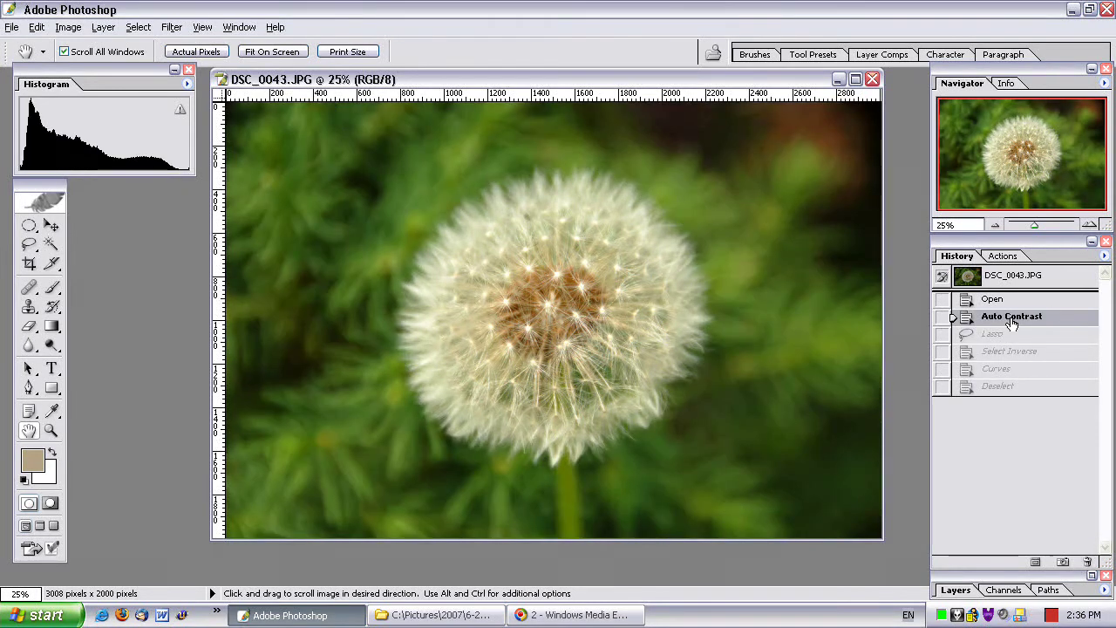
click(51, 504)
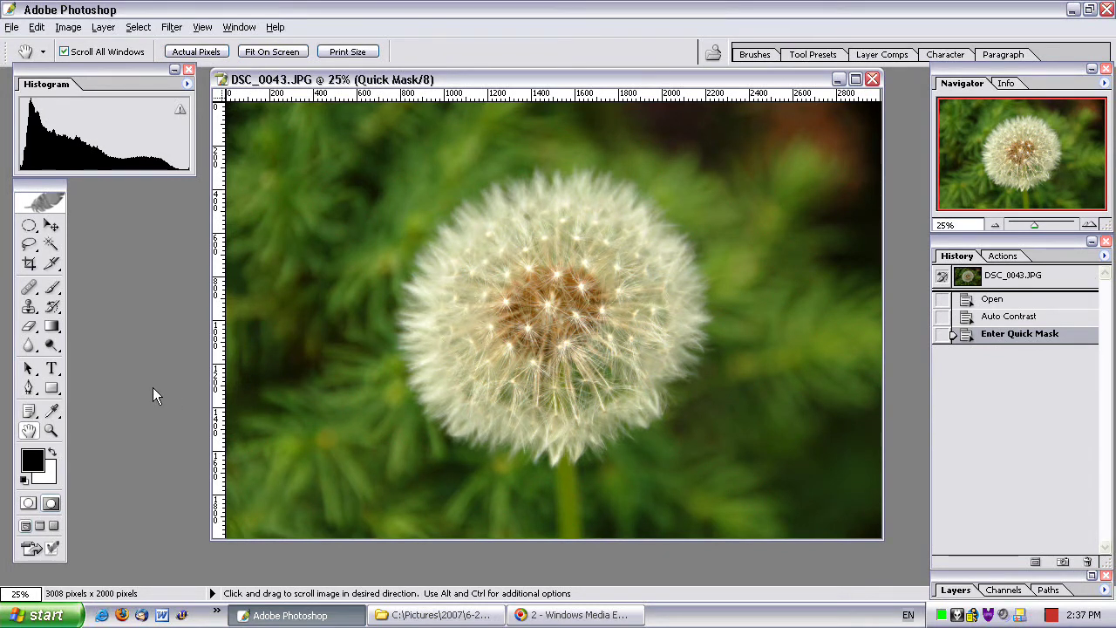
Step: Select the Brush tool and set it to 333 px diameter with 0% hardness
click(53, 289)
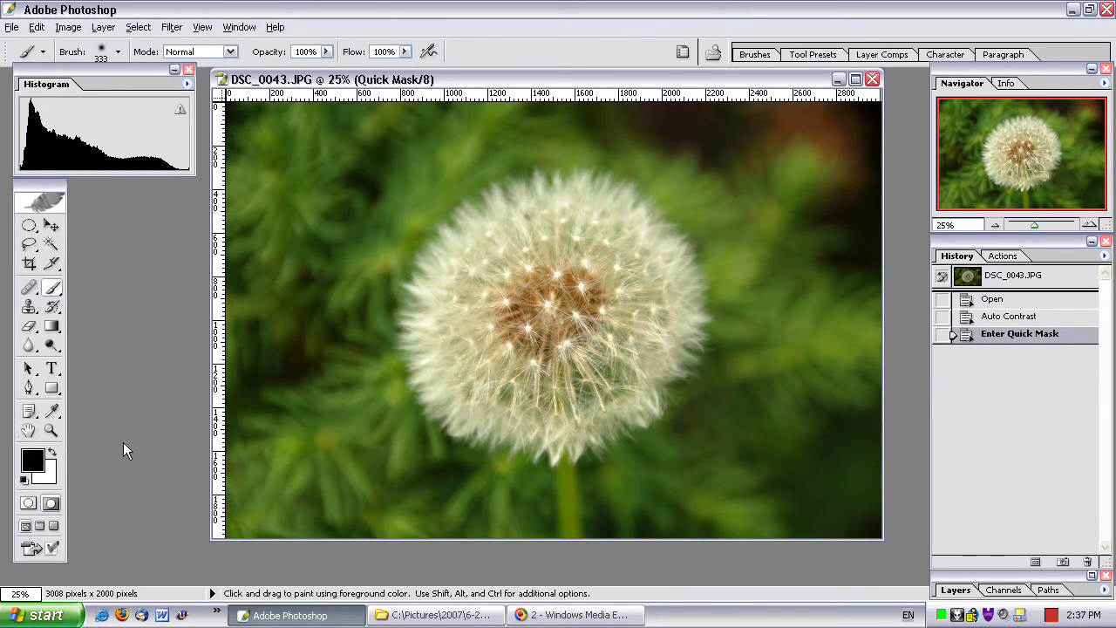
right_click(325, 336)
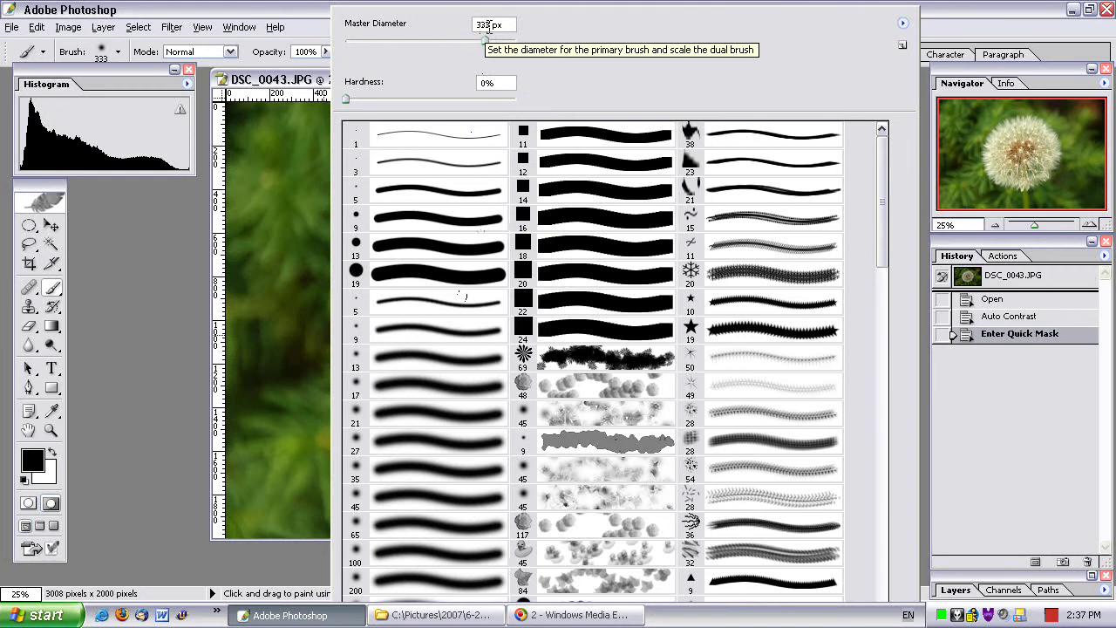
click(296, 79)
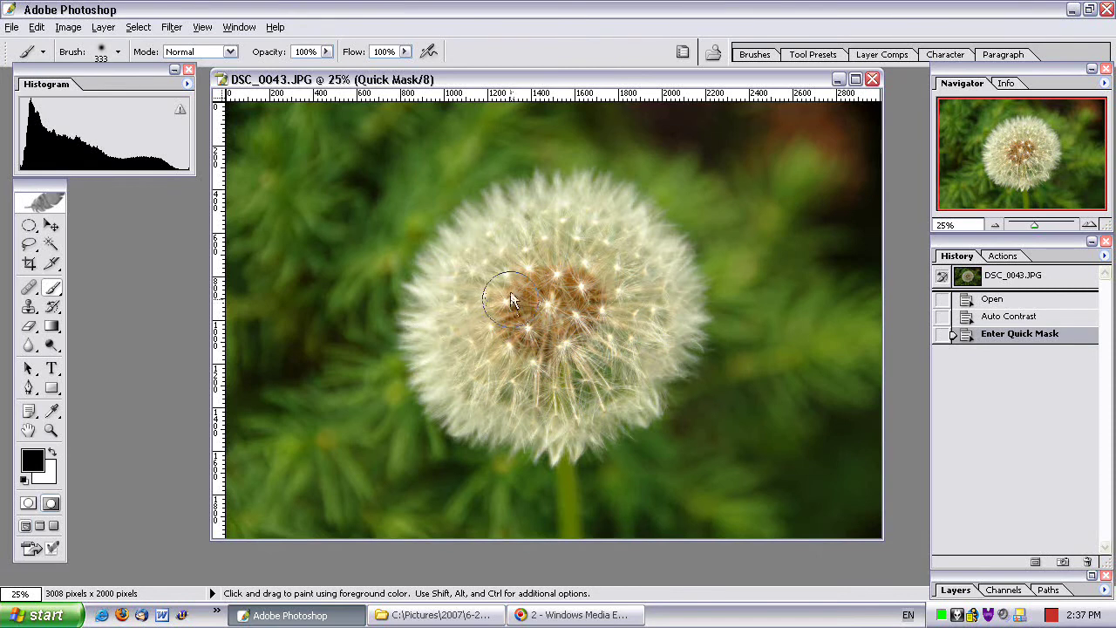
Step: Paint the red quick-mask overlay over the whole dandelion head with the soft brush
mouse_move(491, 224)
mouse_down()
mouse_move(434, 333)
mouse_move(444, 372)
mouse_move(493, 418)
mouse_move(561, 428)
mouse_move(620, 405)
mouse_move(649, 383)
mouse_move(678, 308)
mouse_move(624, 230)
mouse_move(558, 221)
mouse_move(516, 241)
mouse_move(464, 309)
mouse_move(484, 386)
mouse_move(525, 409)
mouse_move(588, 390)
mouse_move(623, 336)
mouse_move(626, 283)
mouse_move(548, 253)
mouse_move(491, 312)
mouse_move(553, 376)
mouse_move(586, 310)
mouse_move(522, 326)
mouse_move(602, 333)
mouse_move(540, 286)
mouse_move(521, 337)
mouse_move(599, 263)
mouse_move(574, 238)
mouse_move(503, 258)
mouse_move(467, 289)
mouse_move(452, 348)
mouse_move(467, 368)
mouse_move(535, 403)
mouse_move(616, 370)
mouse_move(645, 321)
mouse_move(621, 259)
mouse_move(577, 230)
mouse_move(510, 265)
mouse_move(503, 335)
mouse_up()
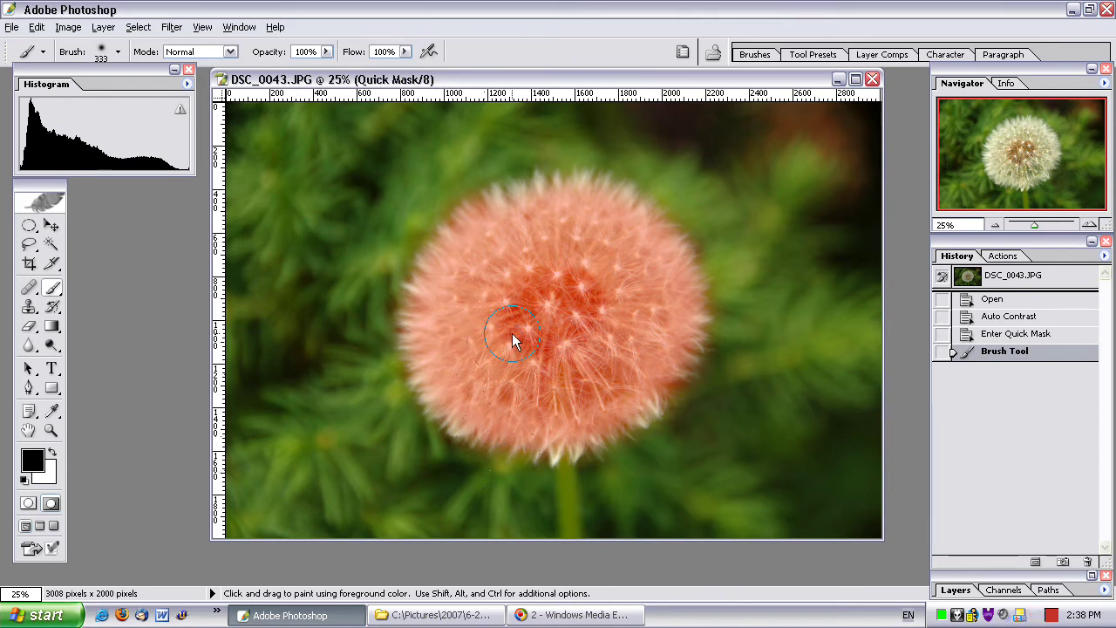
Step: Switch back to Standard Mode, converting the painted overlay into a soft-edged selection
click(29, 504)
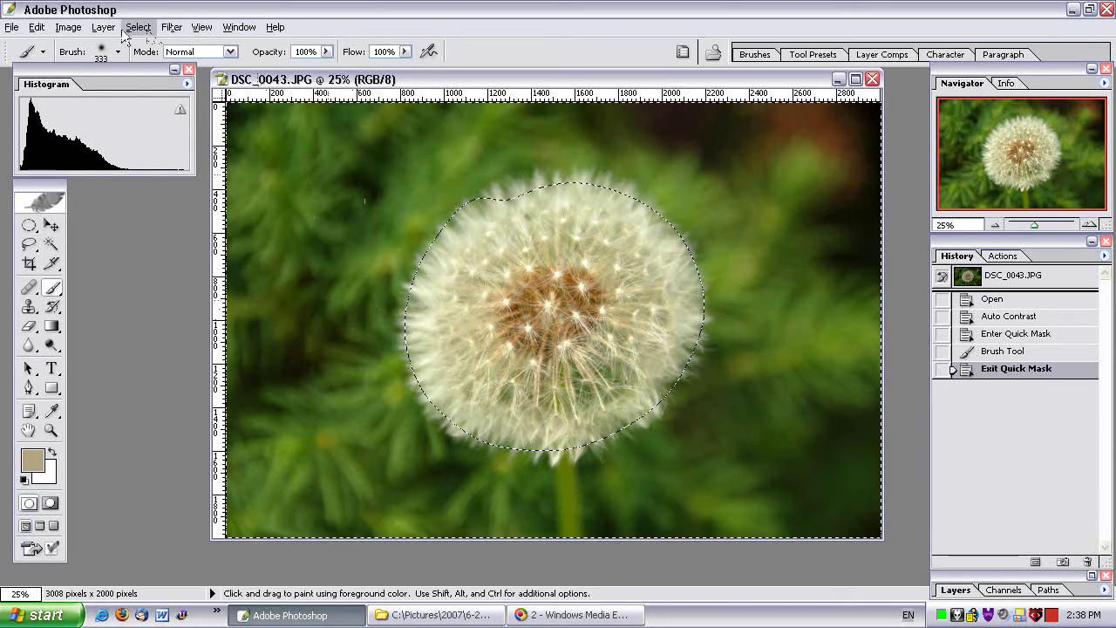
Step: Darken the selected background by pulling the Curves midpoint down, then Select > Deselect
click(71, 28)
mouse_move(90, 69)
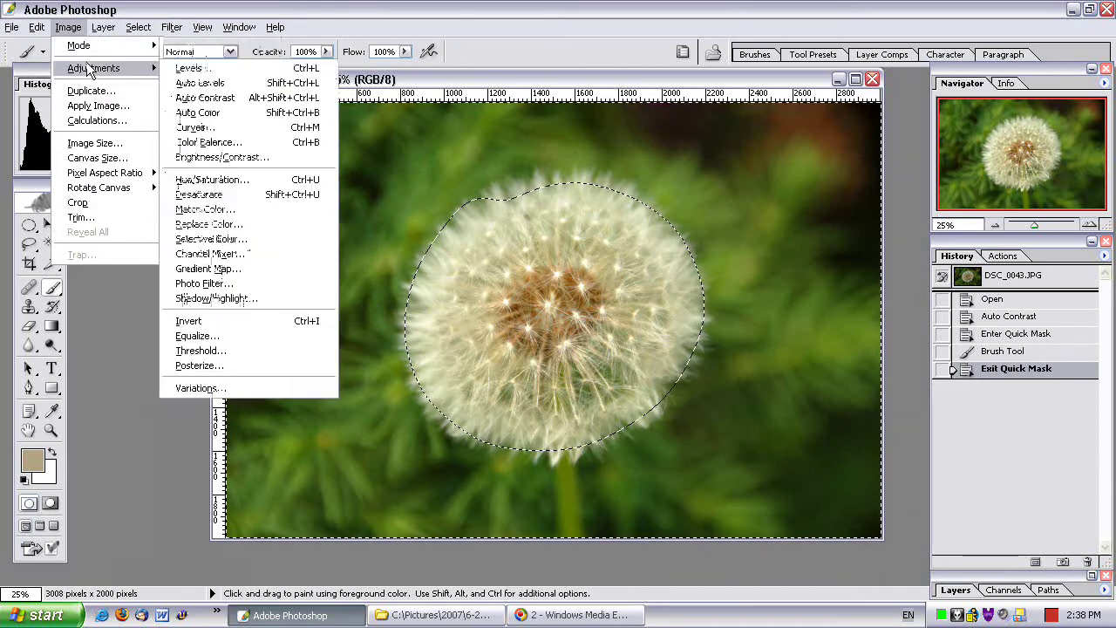
click(209, 127)
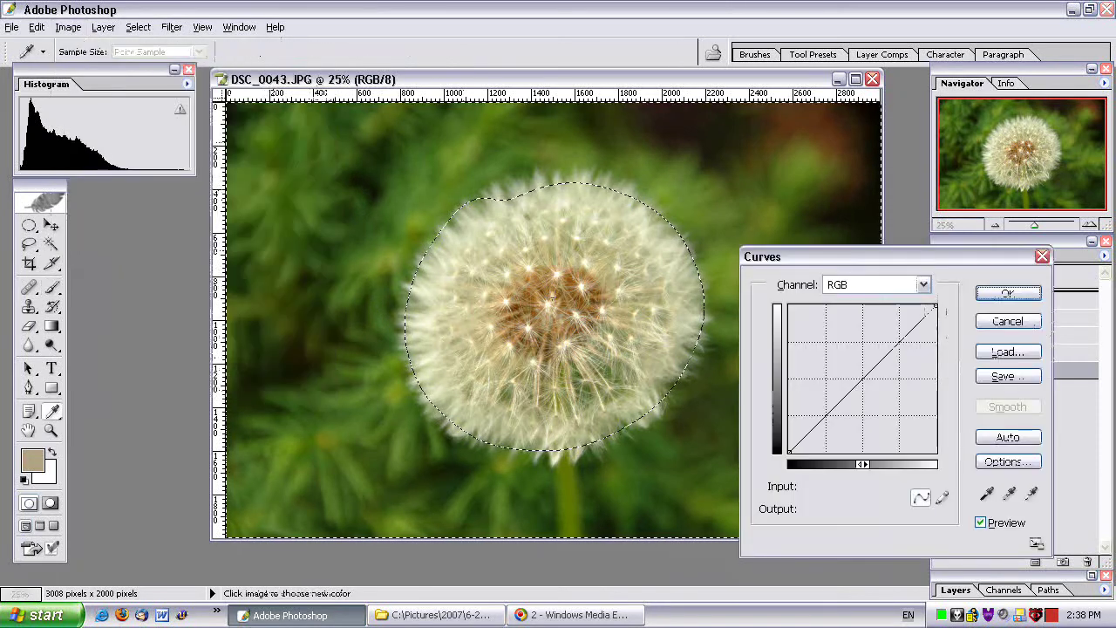
drag(861, 374, 875, 388)
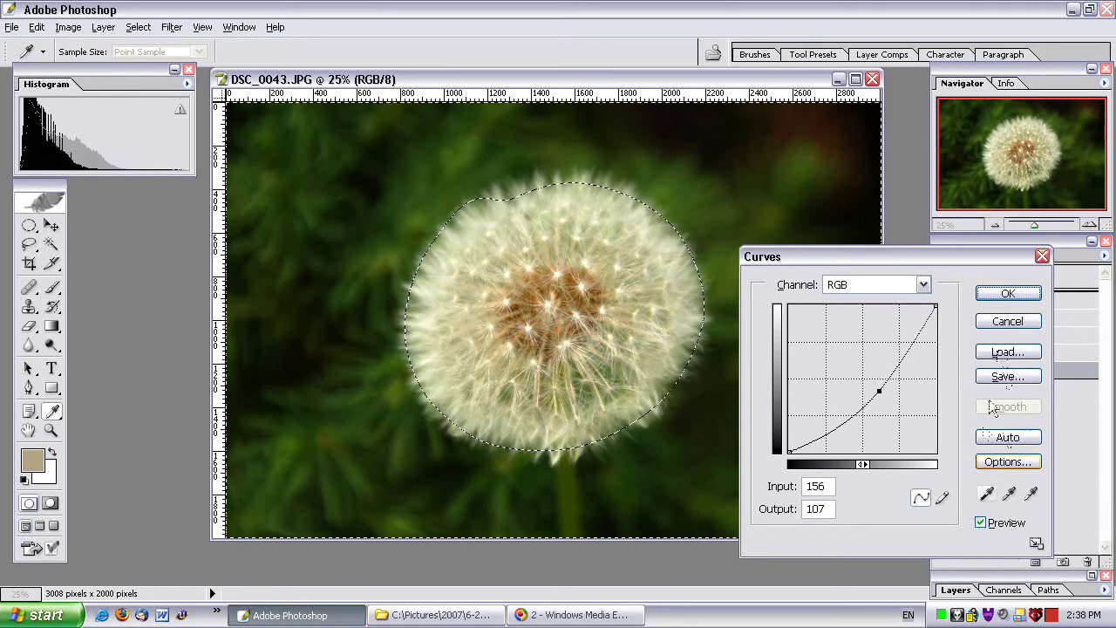
click(994, 295)
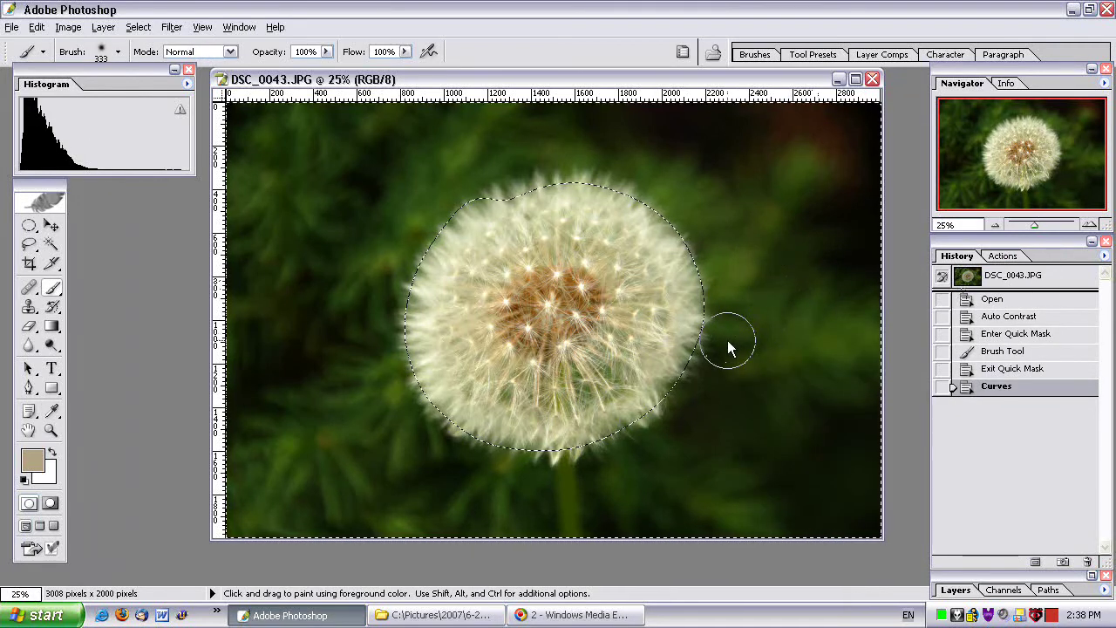
click(138, 27)
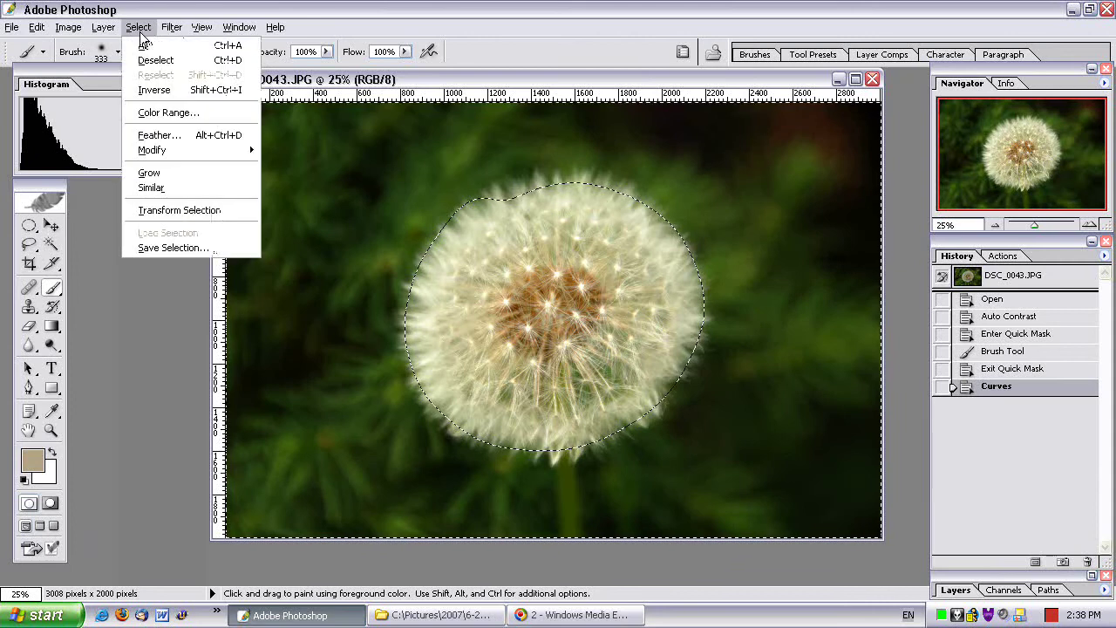
click(142, 58)
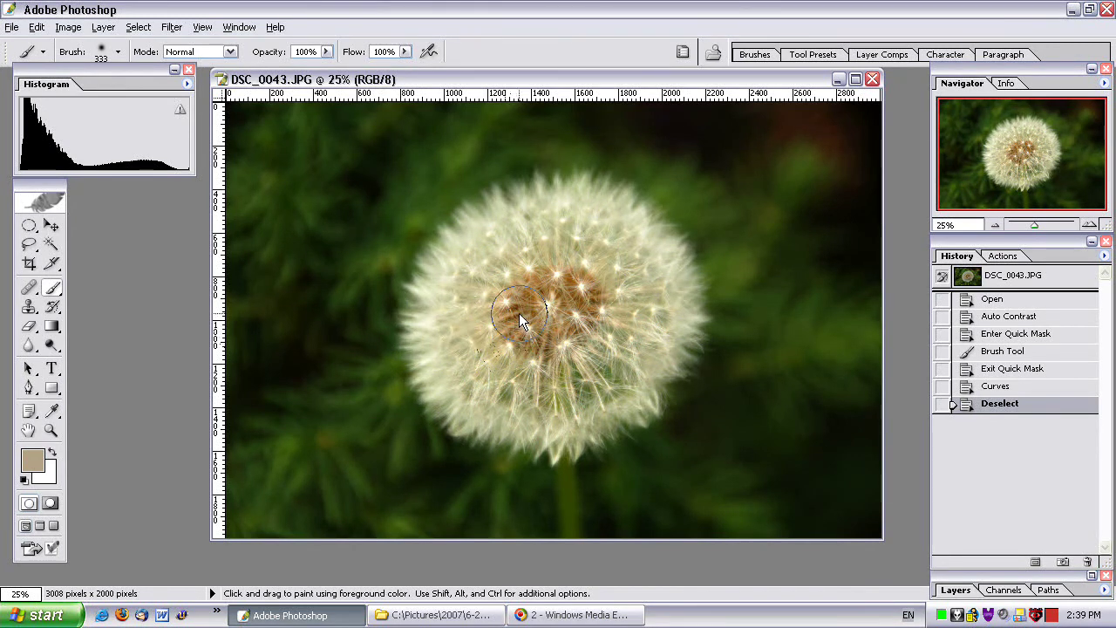
click(1089, 224)
click(1090, 224)
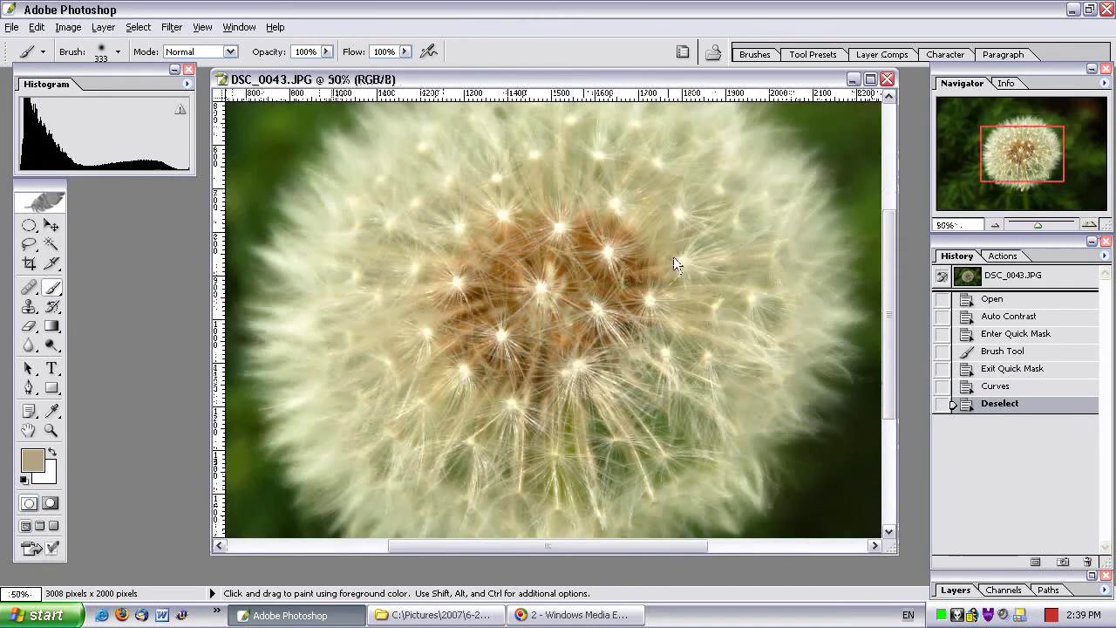
click(28, 431)
drag(262, 344, 449, 270)
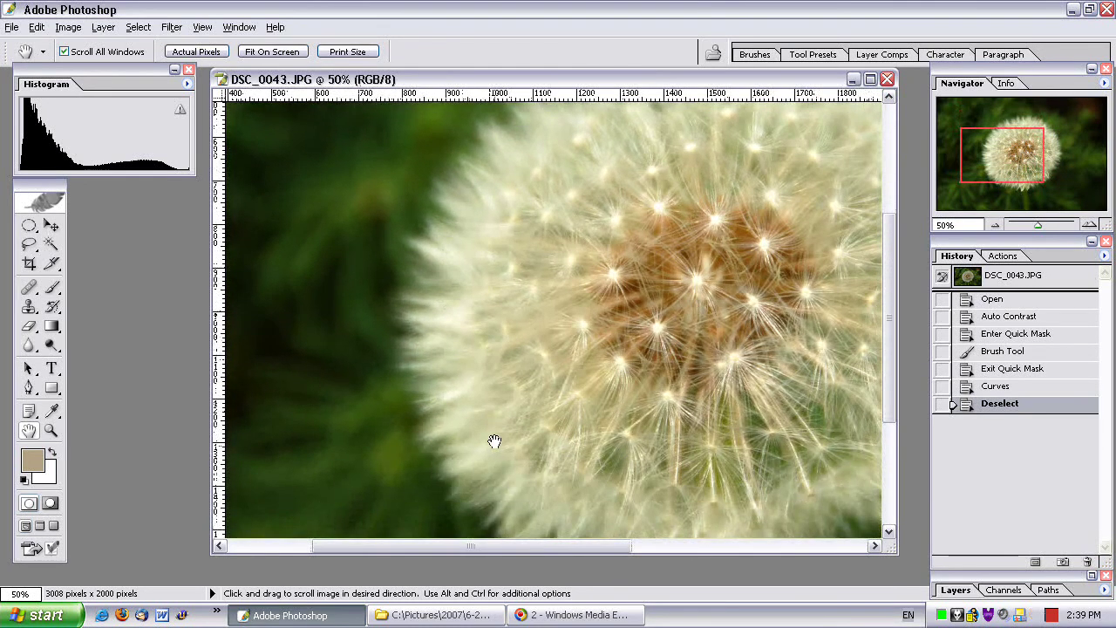
drag(493, 442, 434, 323)
mouse_move(553, 419)
mouse_down()
mouse_move(449, 391)
mouse_move(449, 367)
mouse_up()
mouse_move(626, 343)
mouse_down()
mouse_move(581, 378)
mouse_move(562, 448)
mouse_up()
drag(520, 284, 641, 416)
drag(567, 362, 635, 411)
drag(428, 374, 573, 319)
mouse_move(459, 389)
mouse_down()
mouse_move(510, 329)
mouse_move(534, 277)
mouse_up()
click(994, 225)
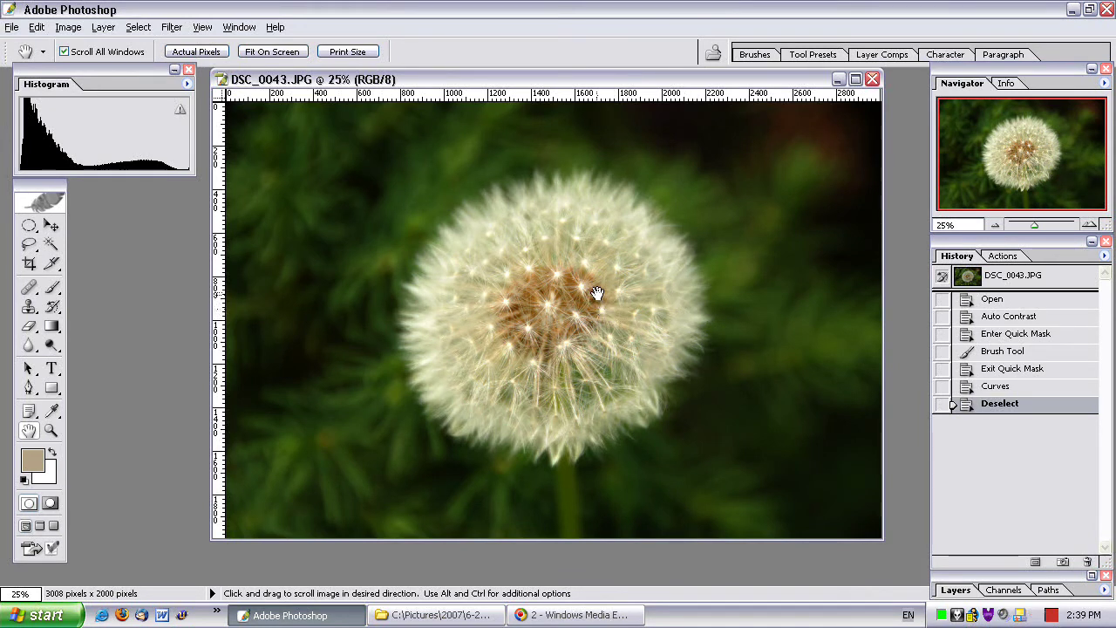
click(1032, 277)
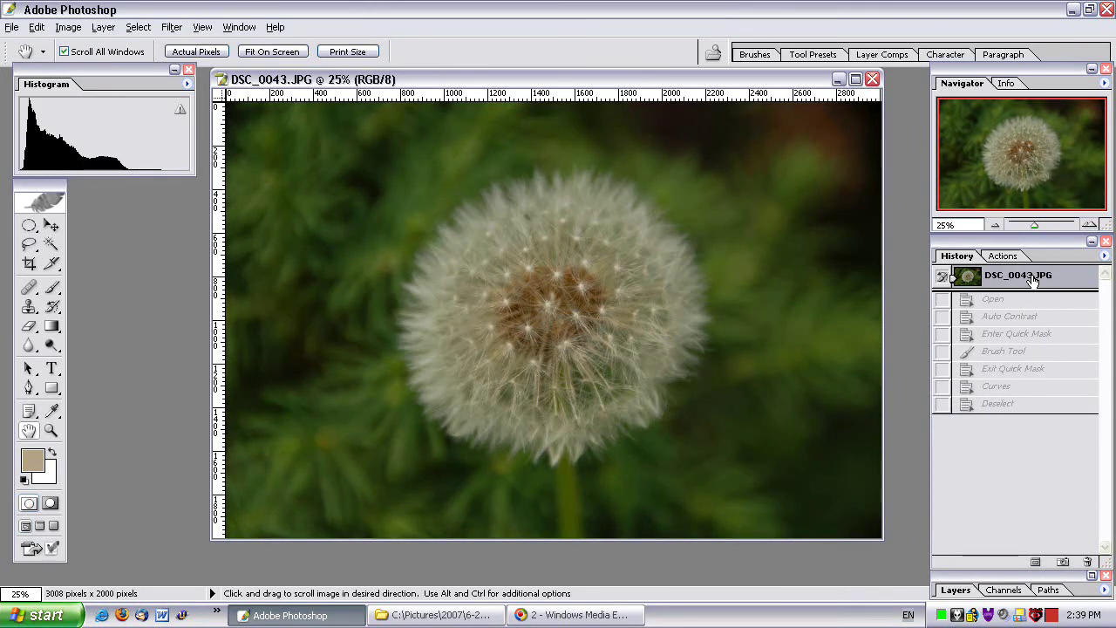
click(1038, 405)
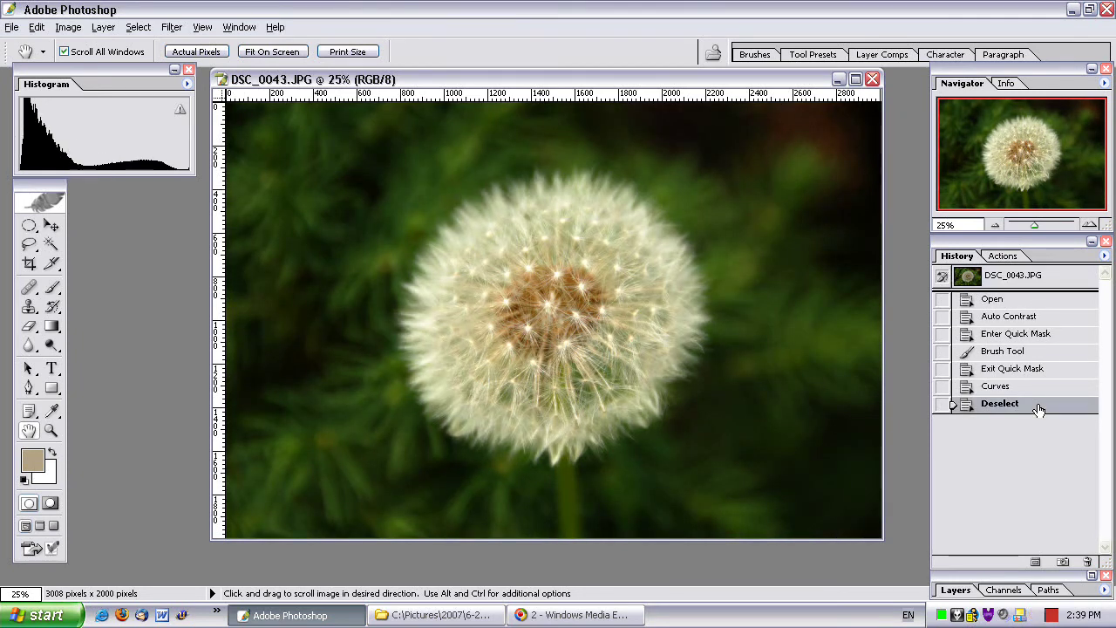